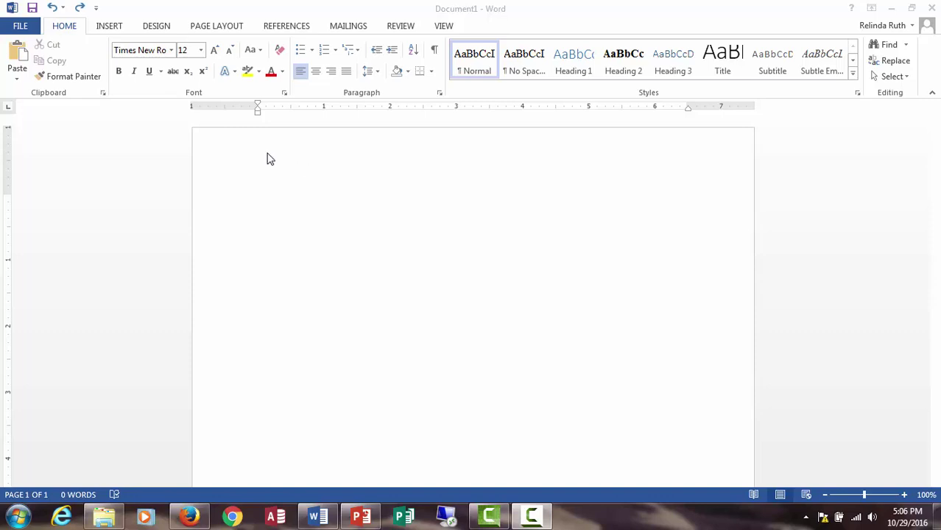
Step: Edit the page-one header and insert a Top of Page Plain Number 1 page number
click(110, 27)
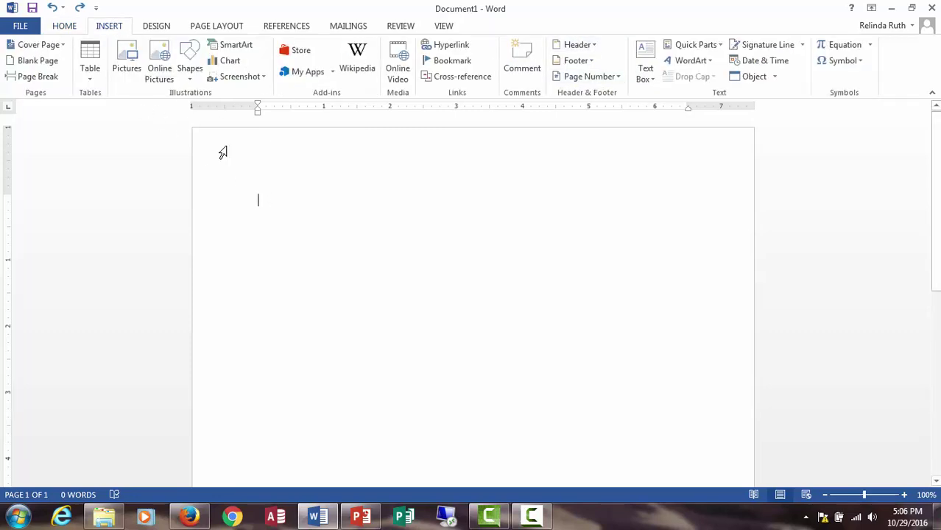
click(63, 27)
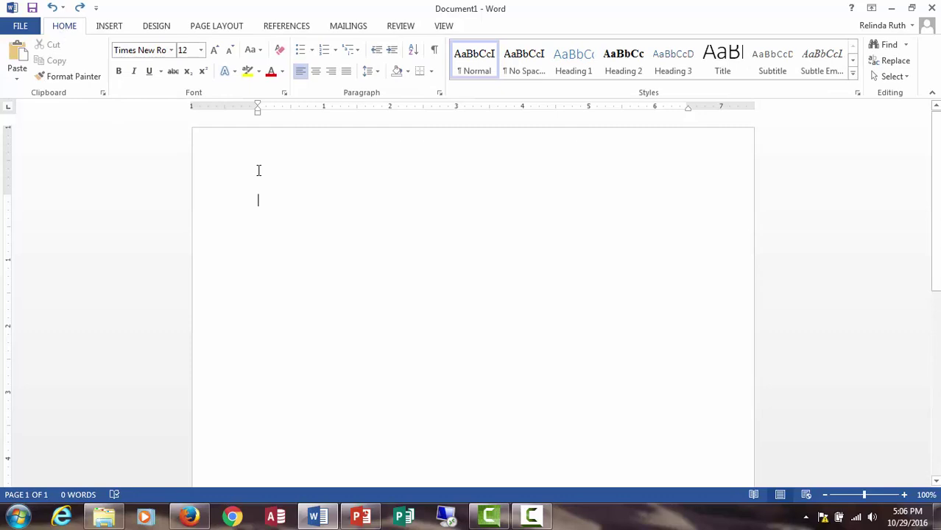
double_click(259, 171)
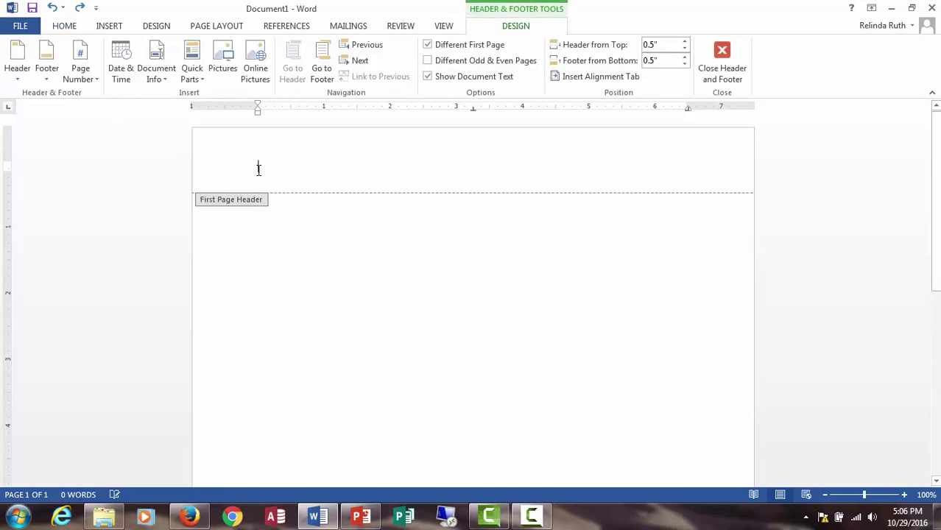
click(98, 83)
mouse_move(106, 94)
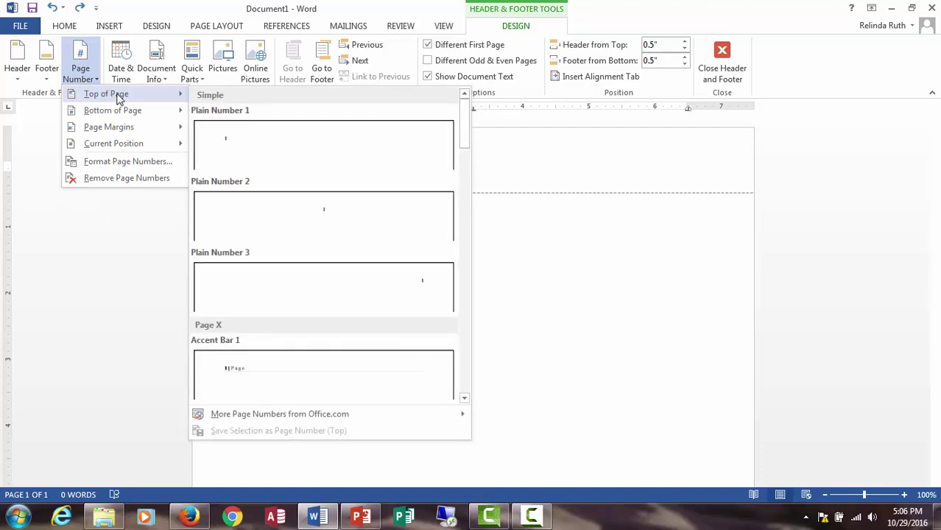
click(279, 152)
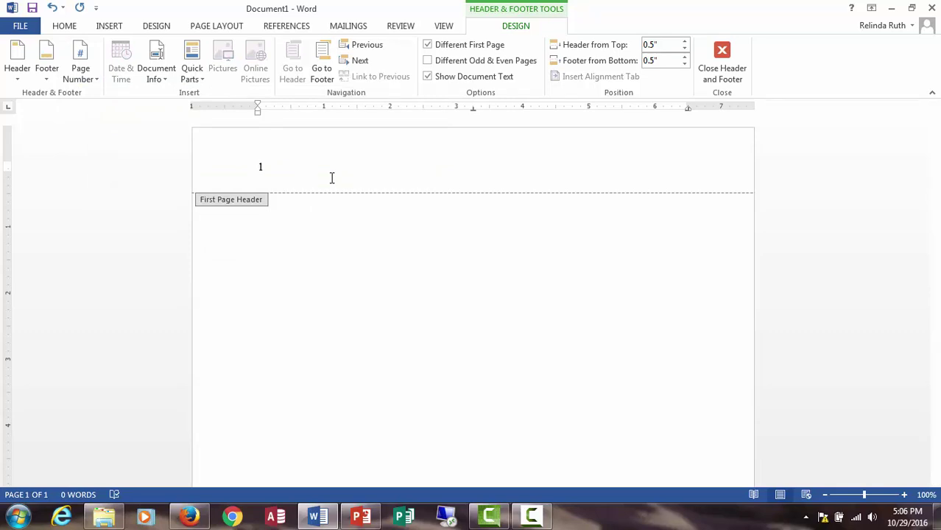
Step: Type 'Running head: APA STYLE CITATION' before the page number 1 and push the number to the right margin
text(Running head)
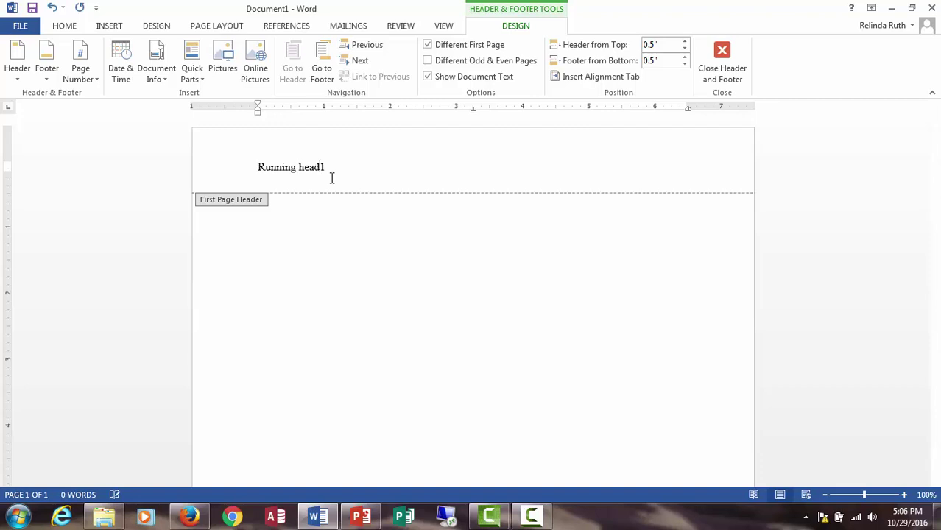
text(:)
text(APA STYLE CITATION)
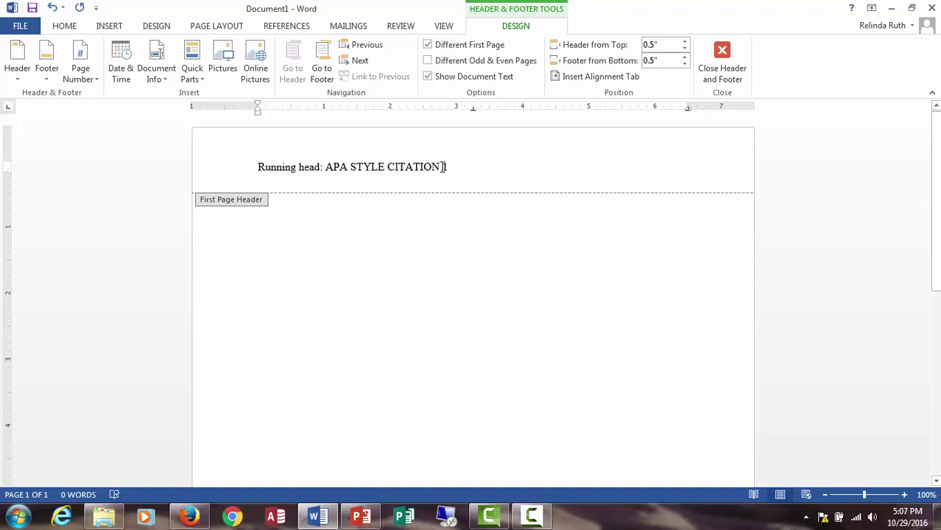
key(Tab)
key(Tab)
text(1)
click(692, 168)
drag(693, 168, 267, 165)
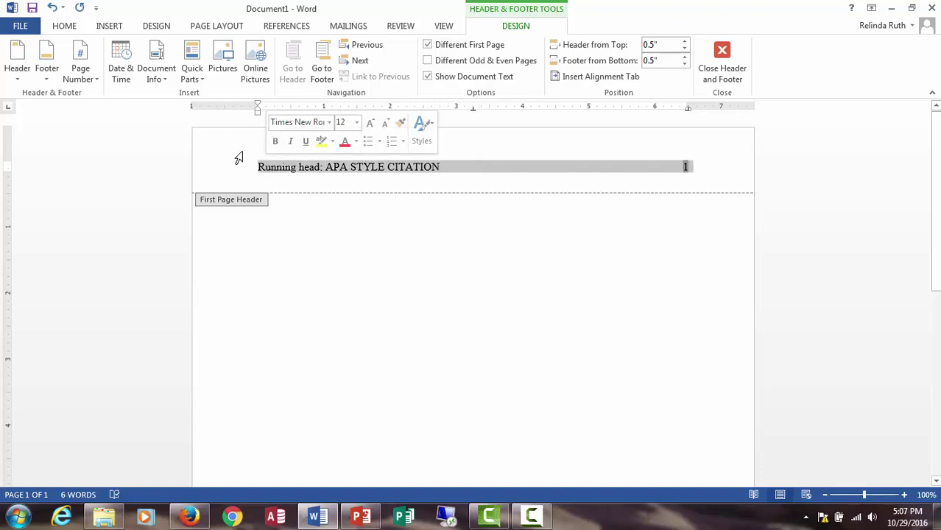
click(64, 26)
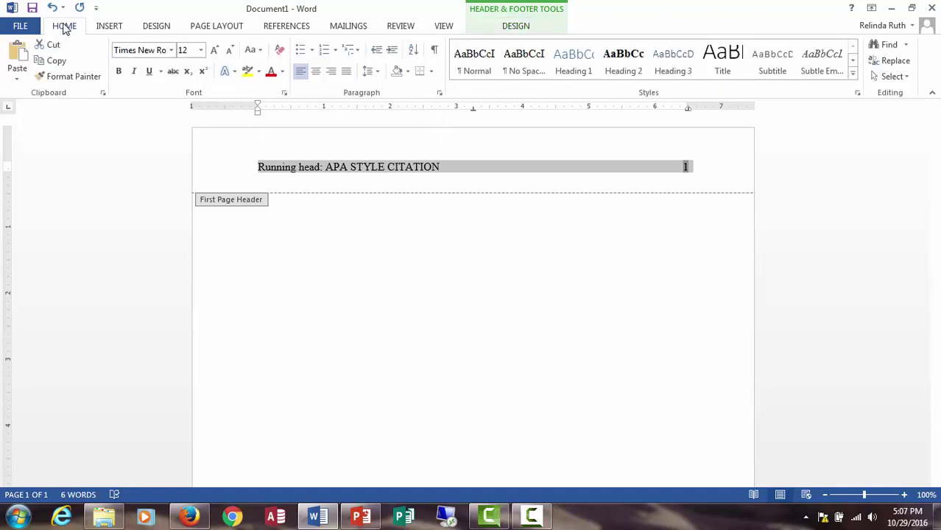
click(171, 51)
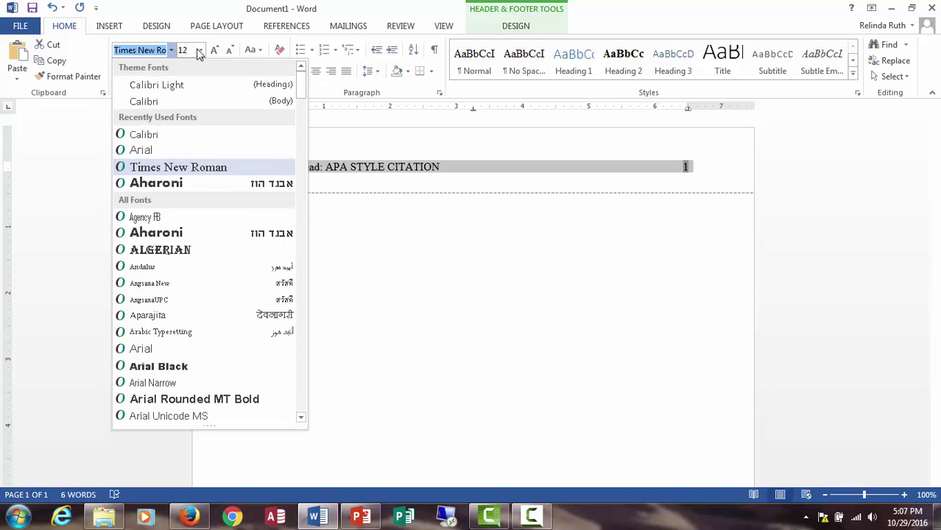
click(200, 51)
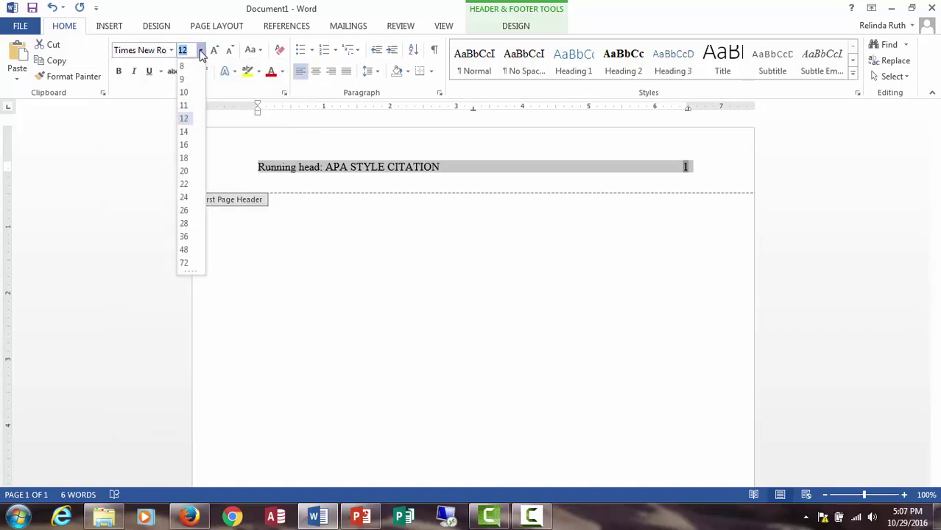
click(327, 230)
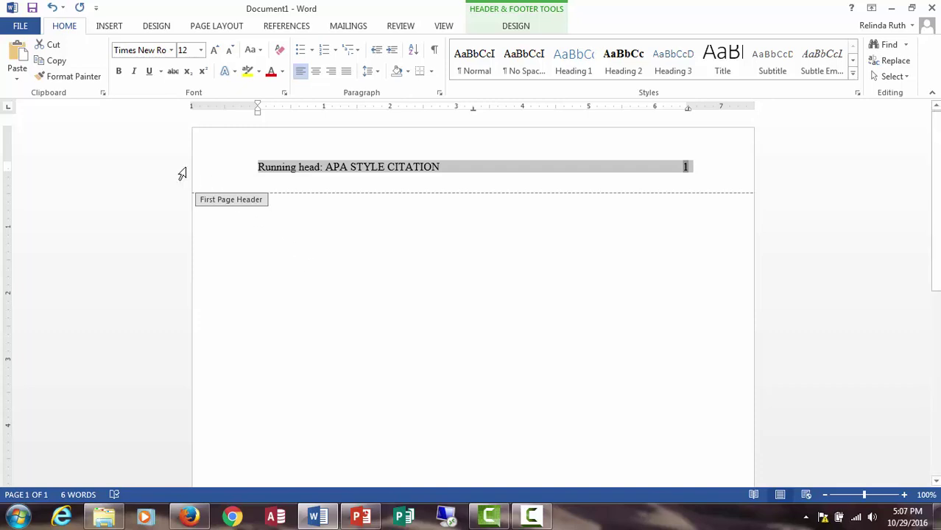
Step: Exit the header and insert a page break after page one
click(109, 26)
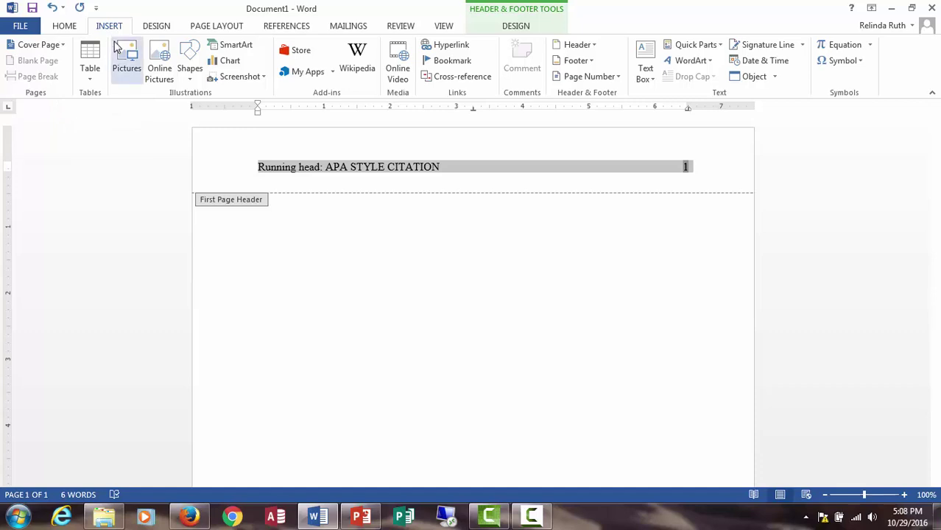
double_click(293, 253)
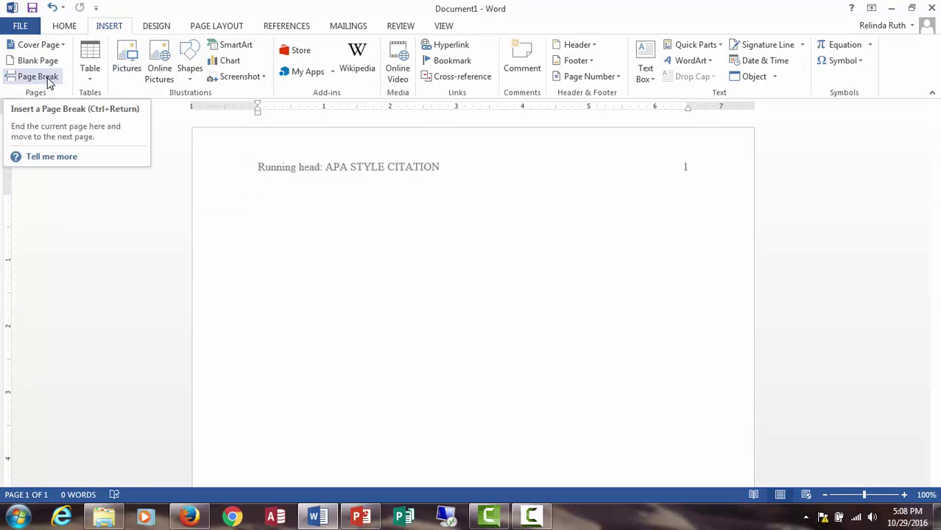
click(38, 77)
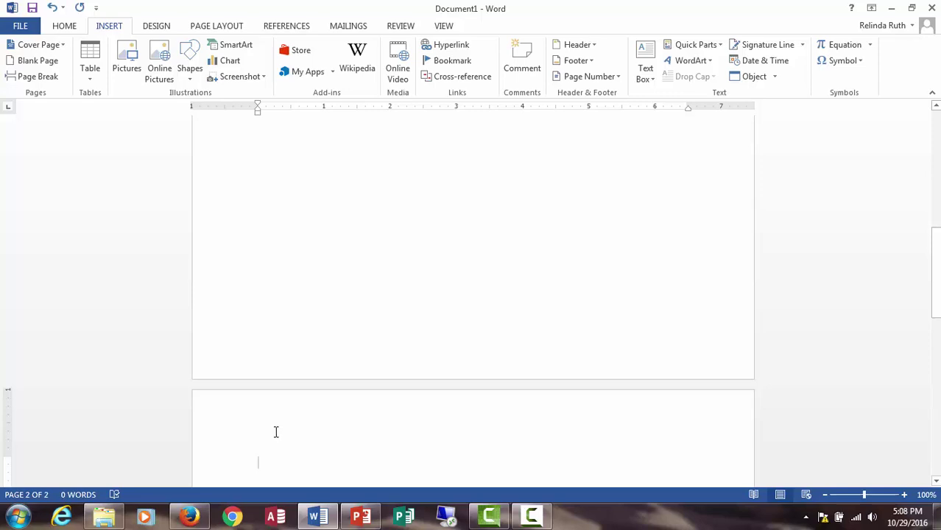
Step: Edit the page-two header and insert a Top of Page Plain Number 1, showing 2
double_click(276, 432)
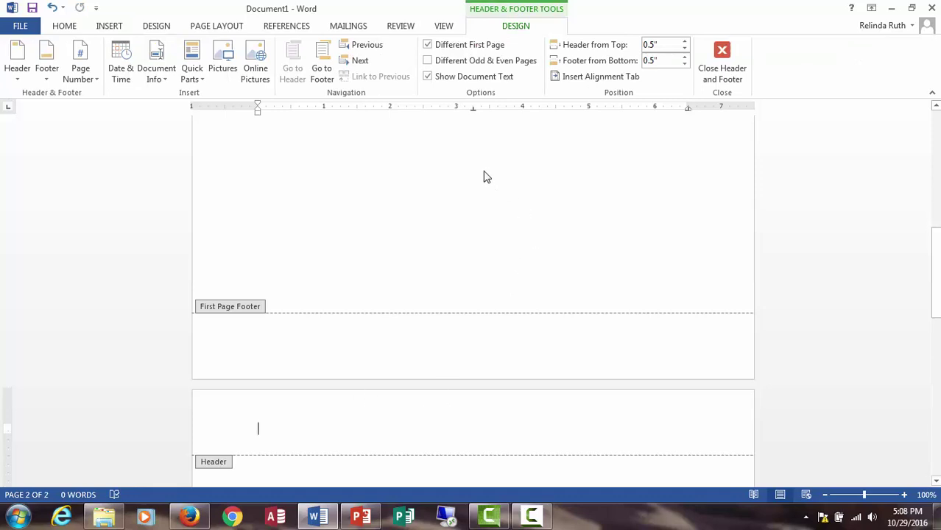
click(98, 82)
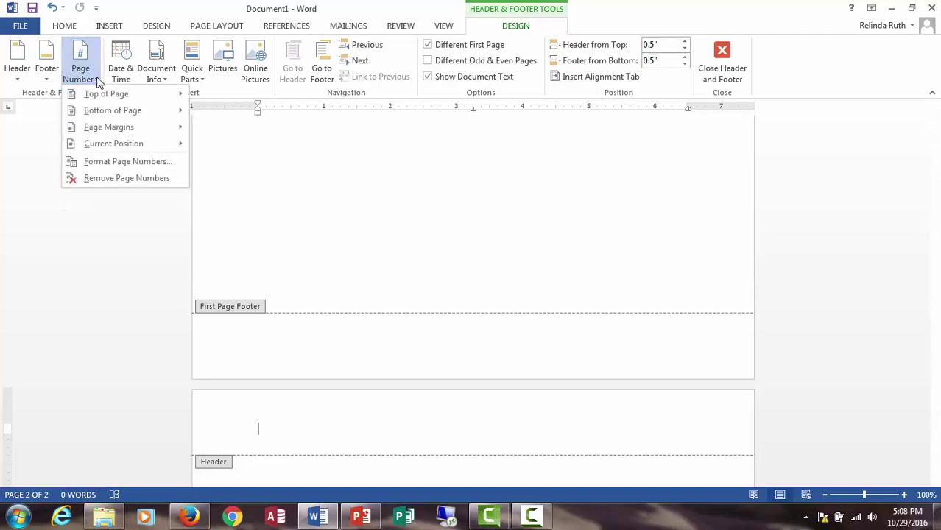
mouse_move(97, 94)
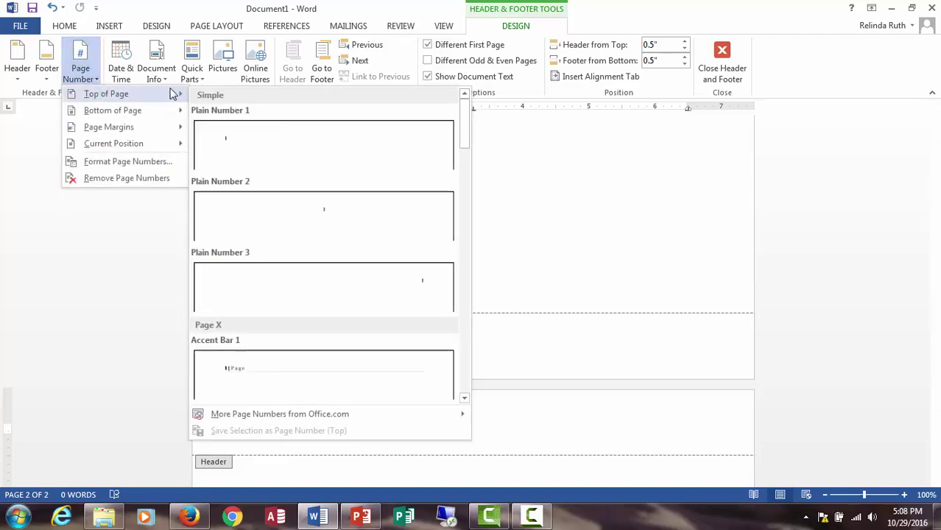
click(246, 137)
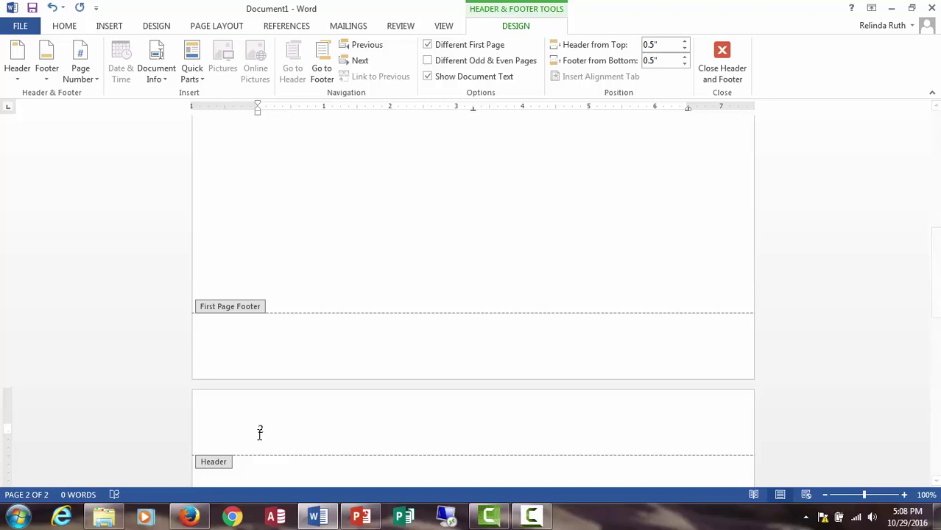
Step: Type 'APA STYLE CITATION' before the page number 2 and push the number to the right margin
click(258, 431)
text(APA STYLE CITATION)
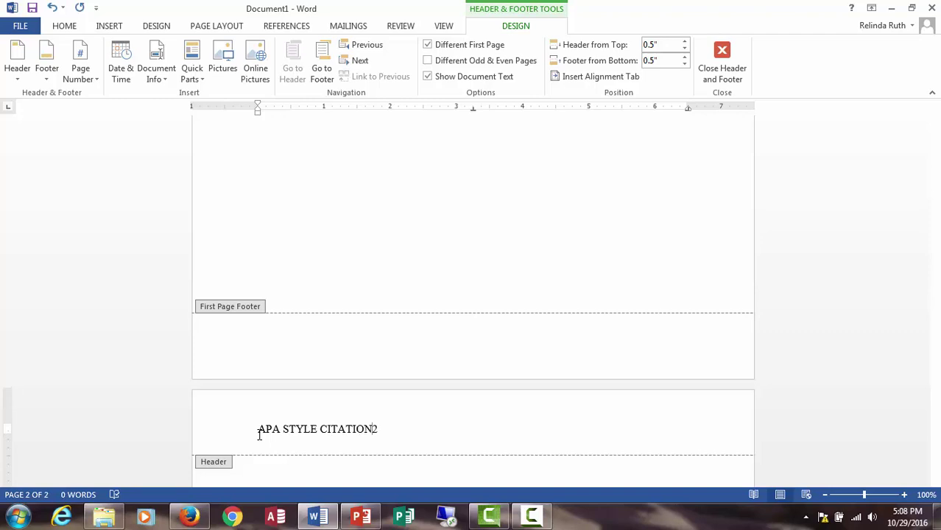
key(Tab)
key(Tab)
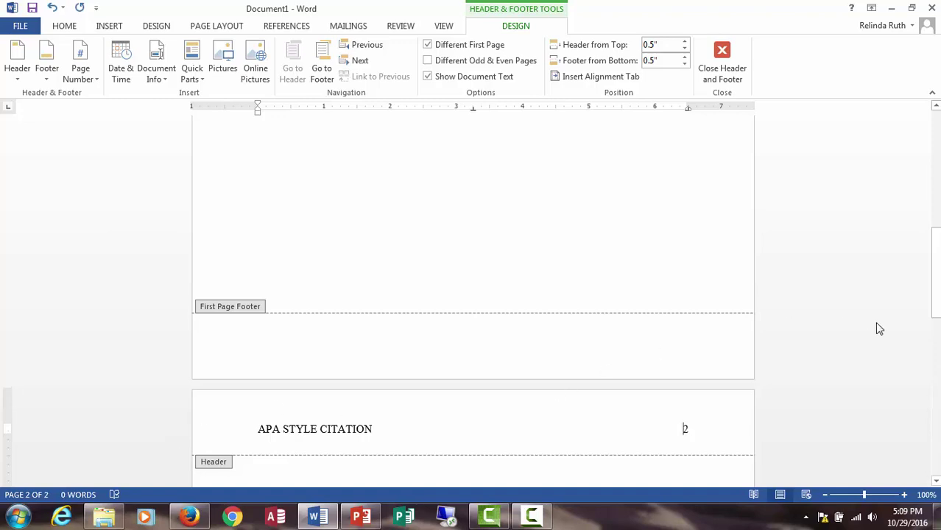
drag(935, 258, 935, 293)
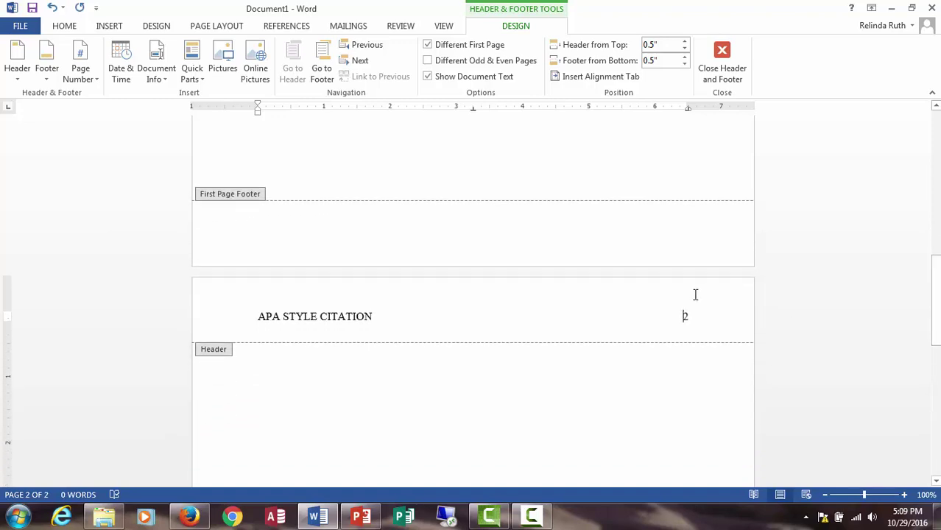
drag(697, 318, 259, 322)
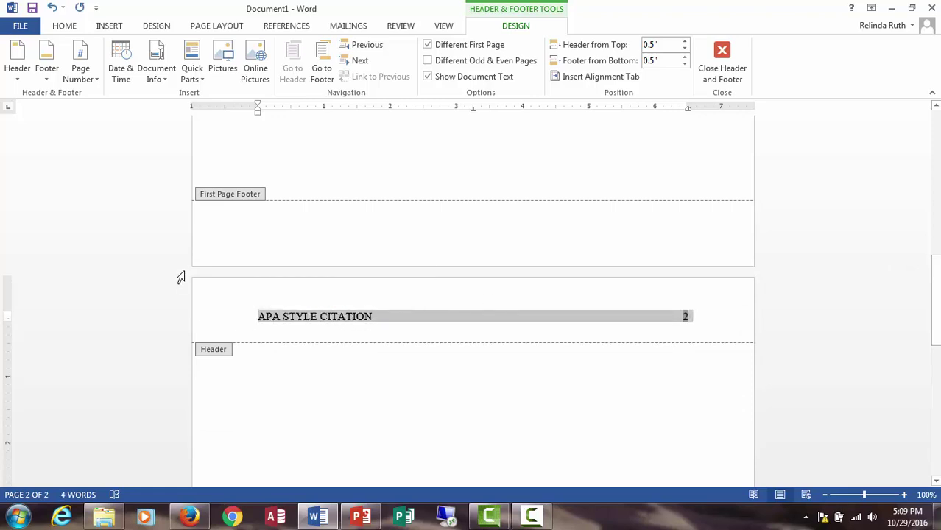
click(66, 28)
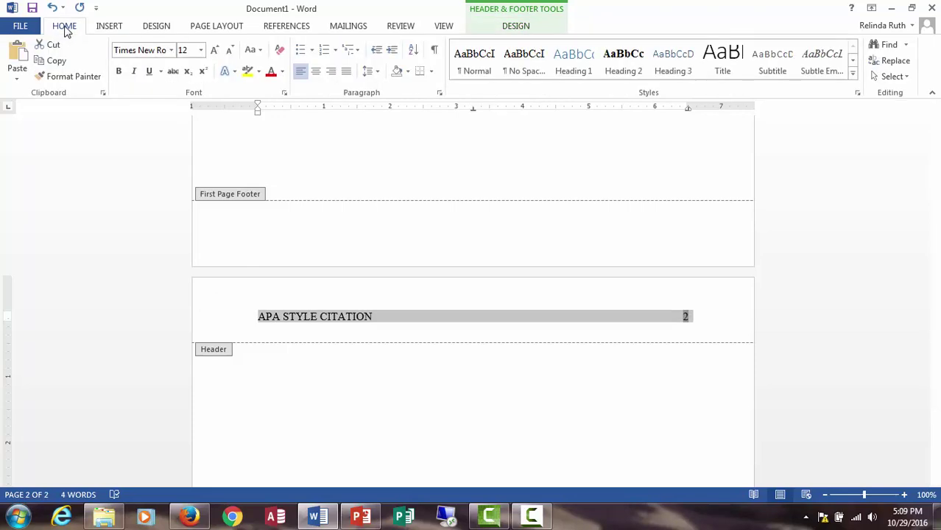
click(172, 51)
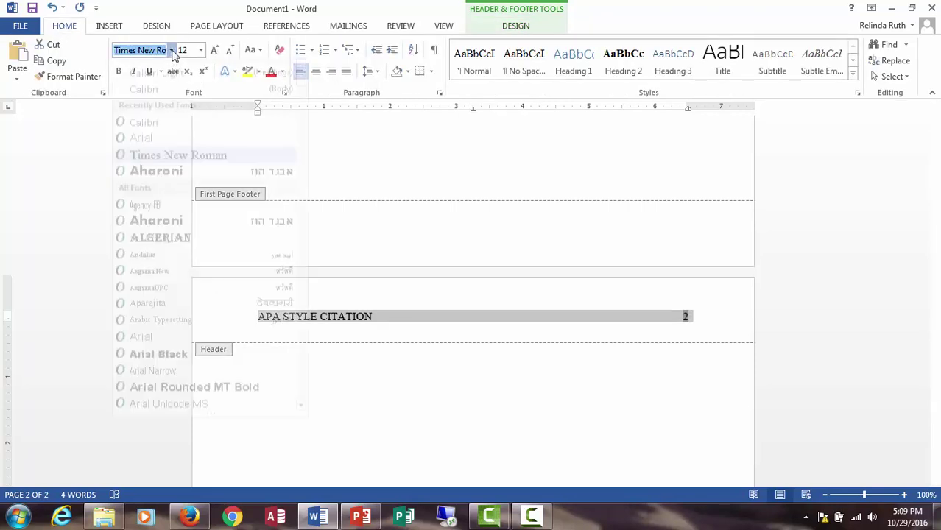
click(202, 51)
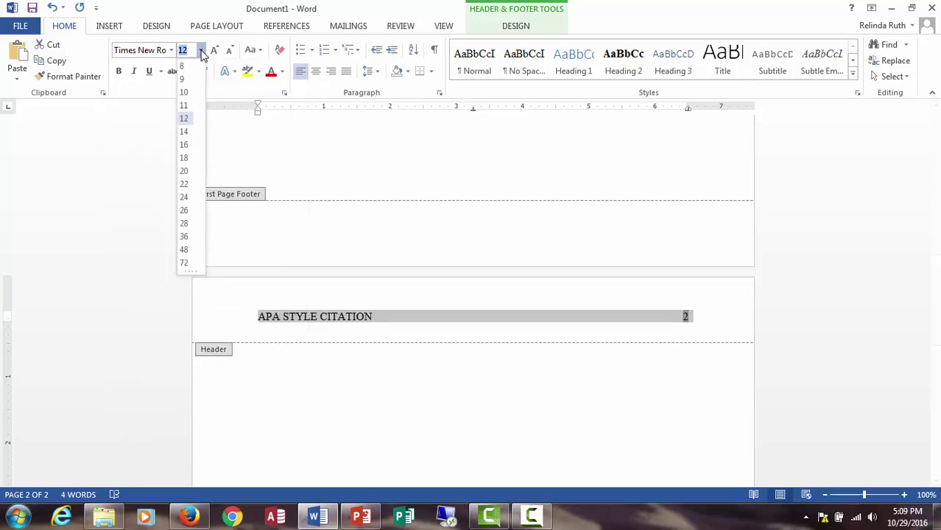
click(353, 385)
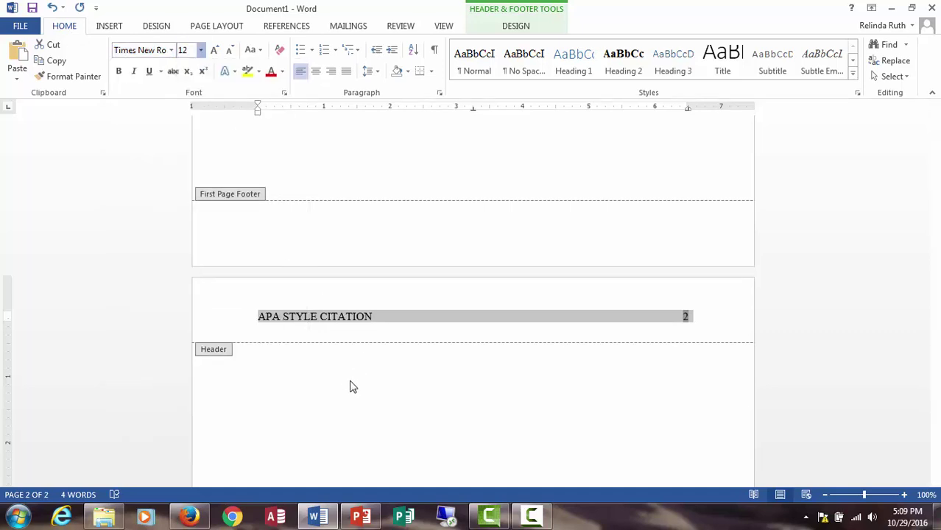
Step: Close header editing and return to the empty body of page two
double_click(319, 398)
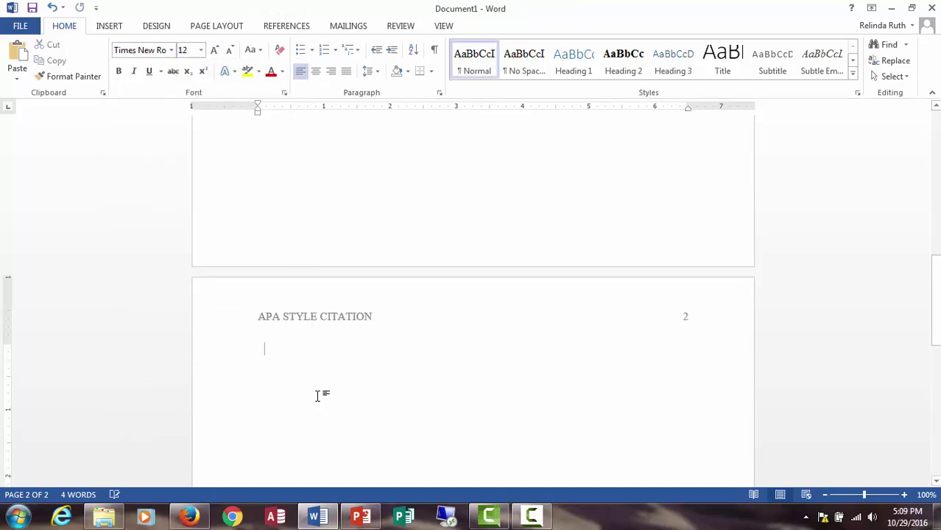